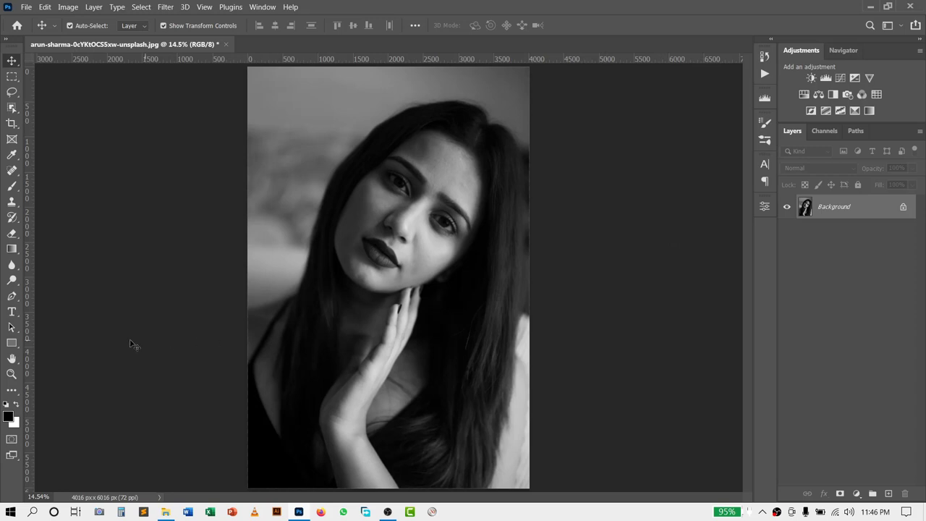
Choose the Rectangle Tool and set its fill to solid black (000000).
{"action": "right_click", "coordinate": [13, 344]}
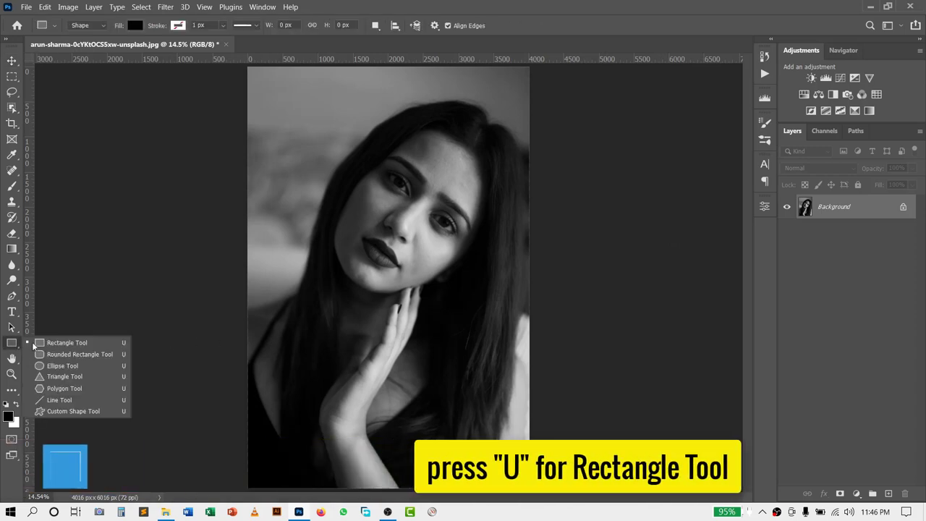
{"action": "left_click", "coordinate": [79, 343]}
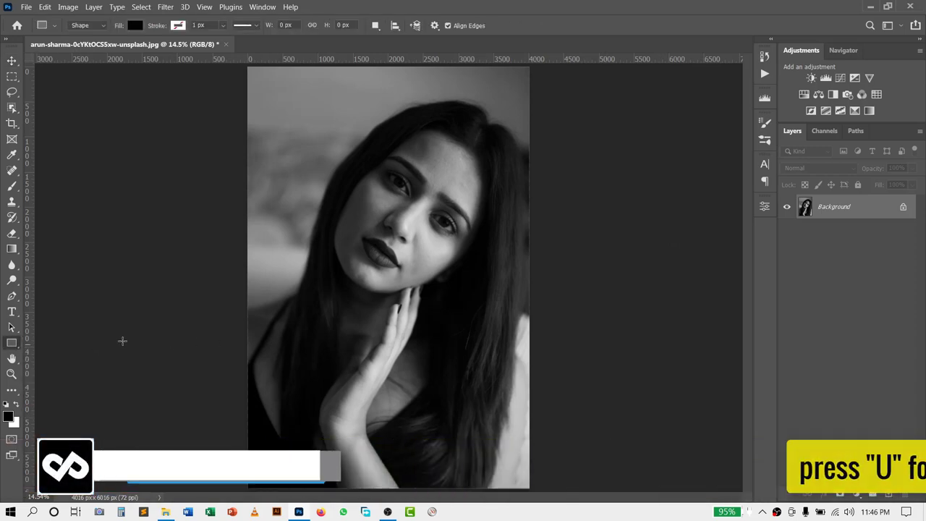
{"action": "left_click", "coordinate": [135, 25]}
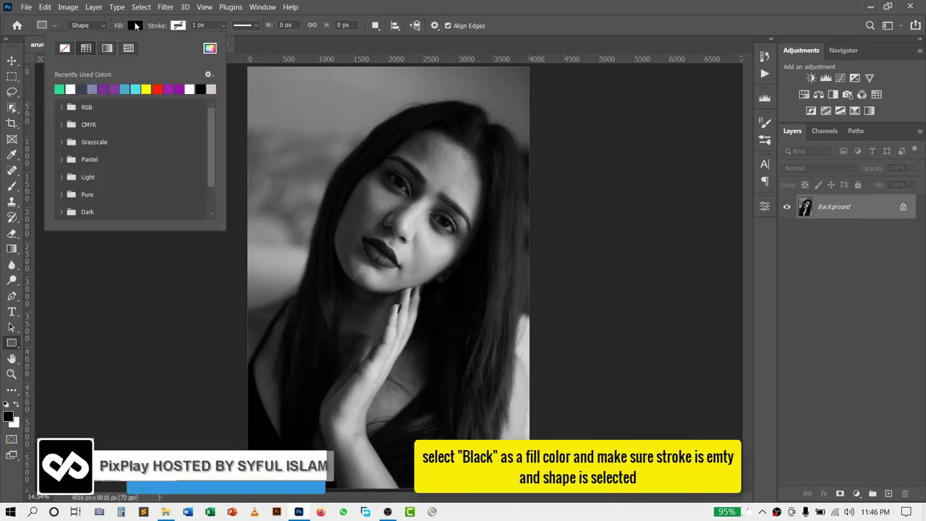
{"action": "left_click", "coordinate": [202, 89]}
{"action": "left_click", "coordinate": [210, 47]}
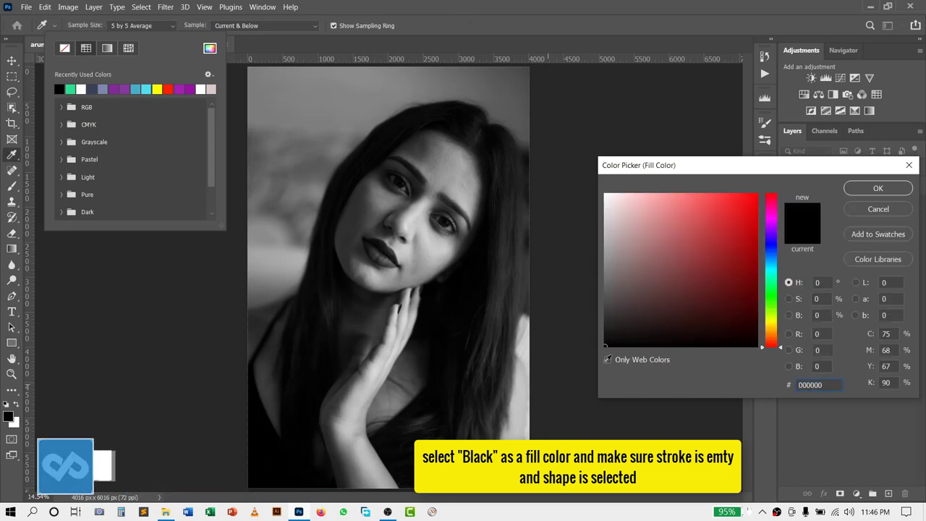
{"action": "left_click", "coordinate": [857, 190]}
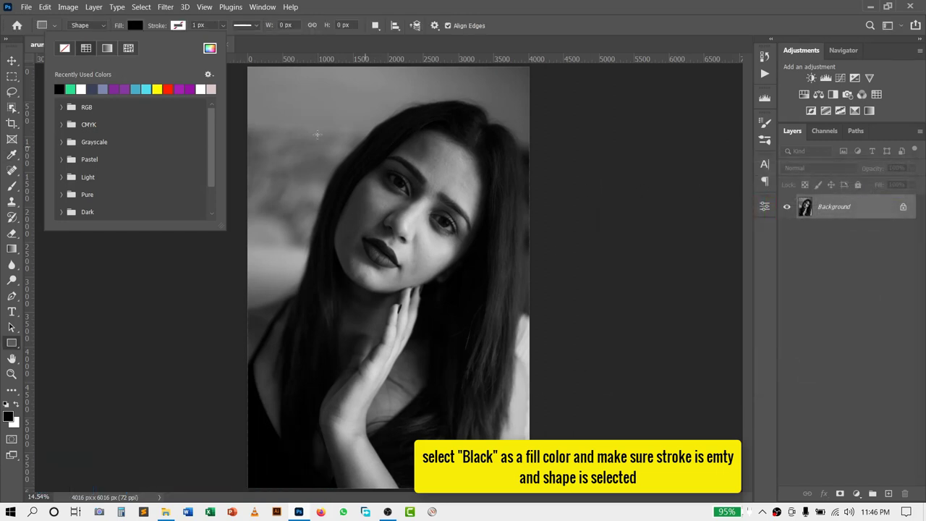
Leave the rectangle's stroke empty and keep the tool mode on Shape.
{"action": "left_click", "coordinate": [181, 27]}
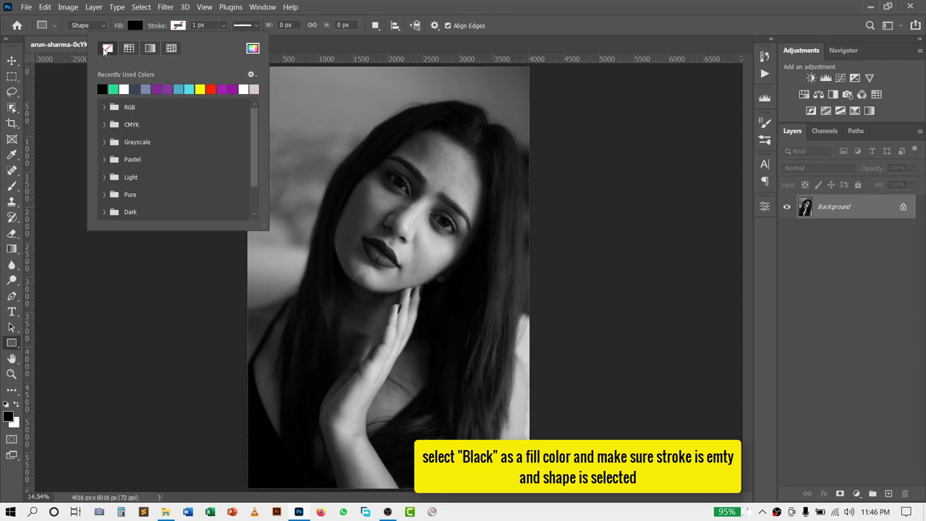
{"action": "left_click", "coordinate": [88, 26]}
{"action": "left_click", "coordinate": [88, 26]}
{"action": "left_click", "coordinate": [87, 36]}
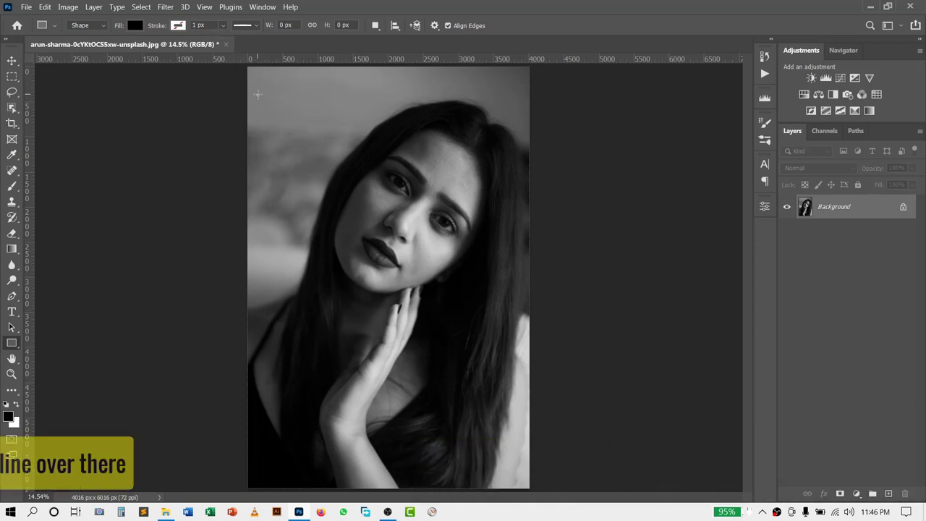
Draw a thin black 3763 × 111 px bar across the portrait's top as Rectangle 1.
{"action": "left_click_drag", "start_coordinate": [259, 97], "coordinate": [509, 103]}
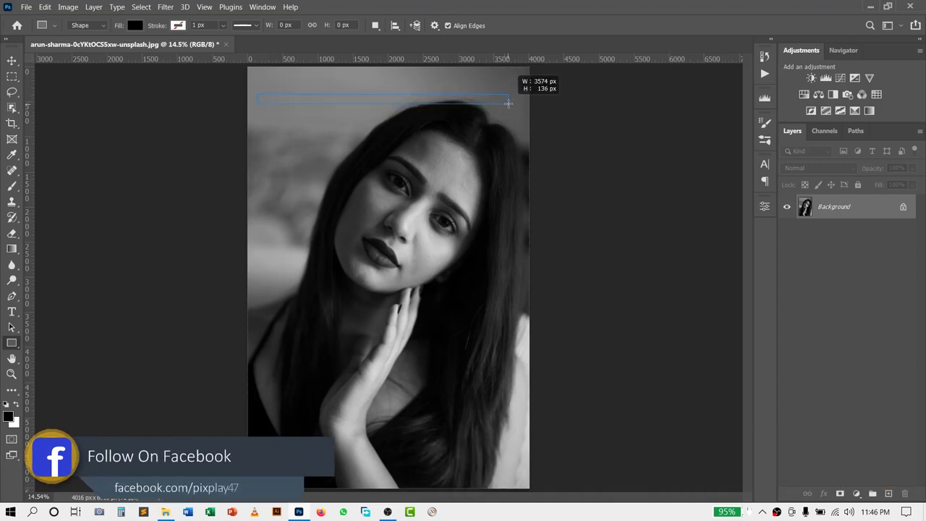
{"action": "left_click_drag", "start_coordinate": [518, 102], "coordinate": [521, 101]}
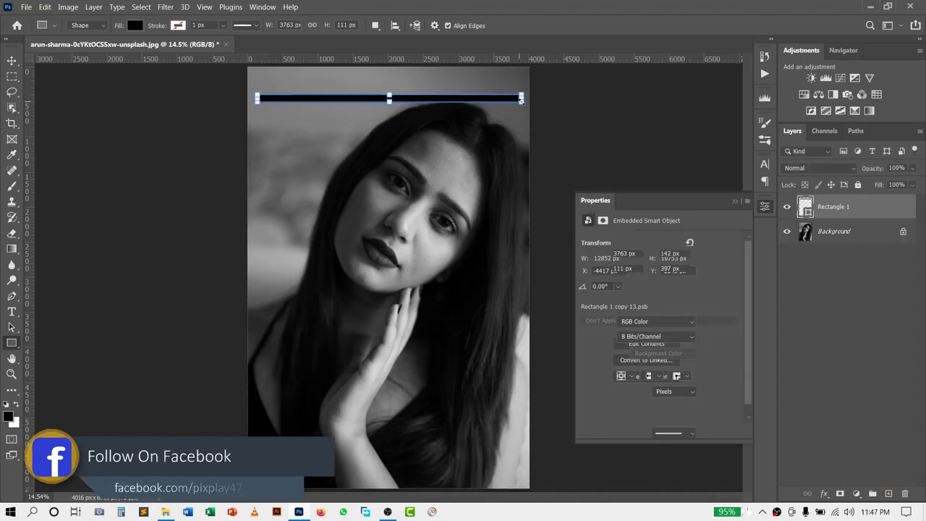
{"action": "left_click", "coordinate": [765, 209]}
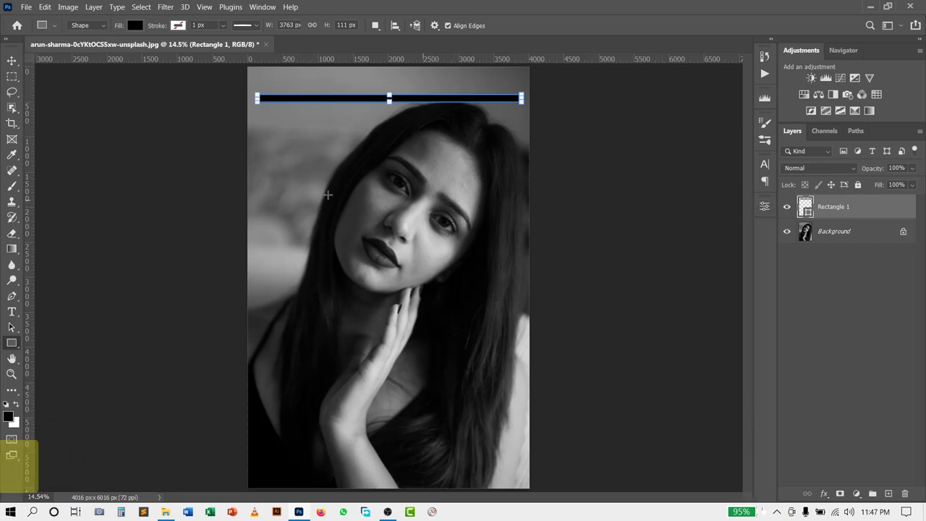
{"action": "key", "text": "v"}
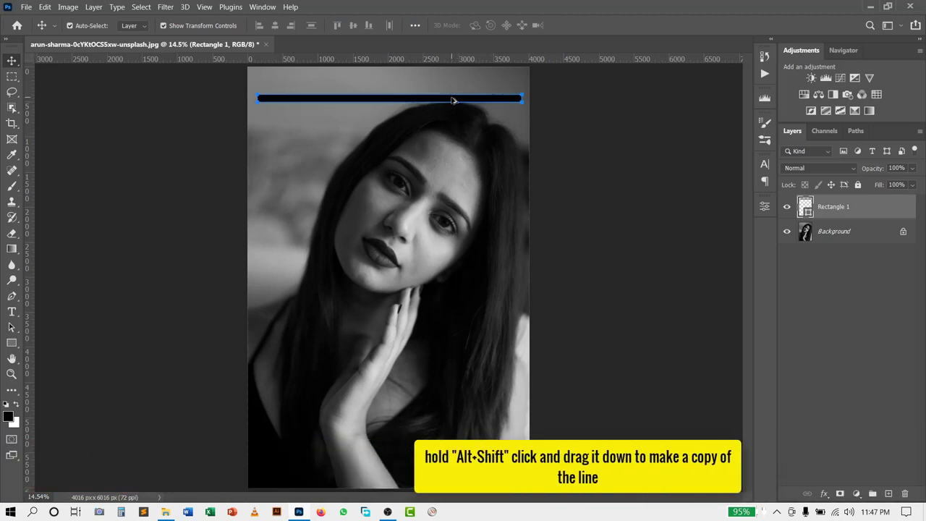
Duplicate the black bar down the portrait at equal spacing, giving sixteen bars.
{"action": "left_click_drag", "start_coordinate": [452, 101], "coordinate": [450, 116]}
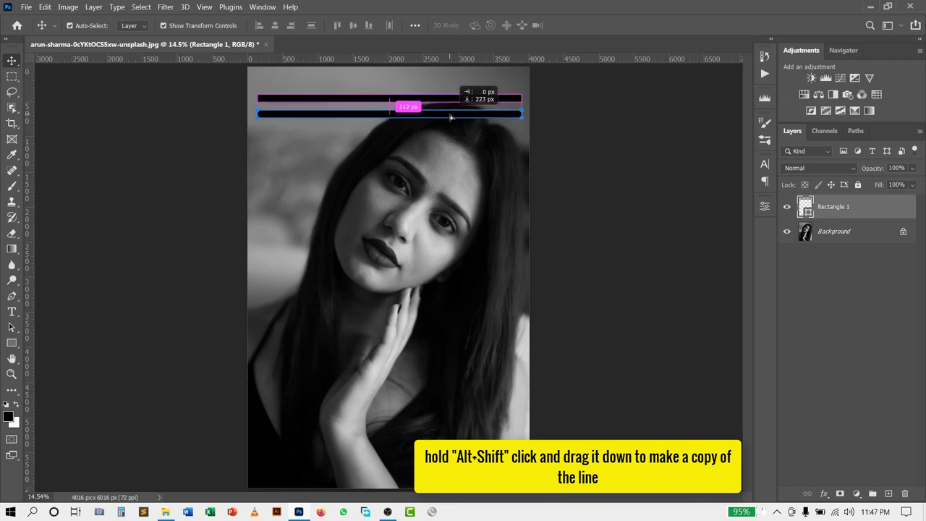
{"action": "left_click_drag", "start_coordinate": [450, 116], "coordinate": [450, 119]}
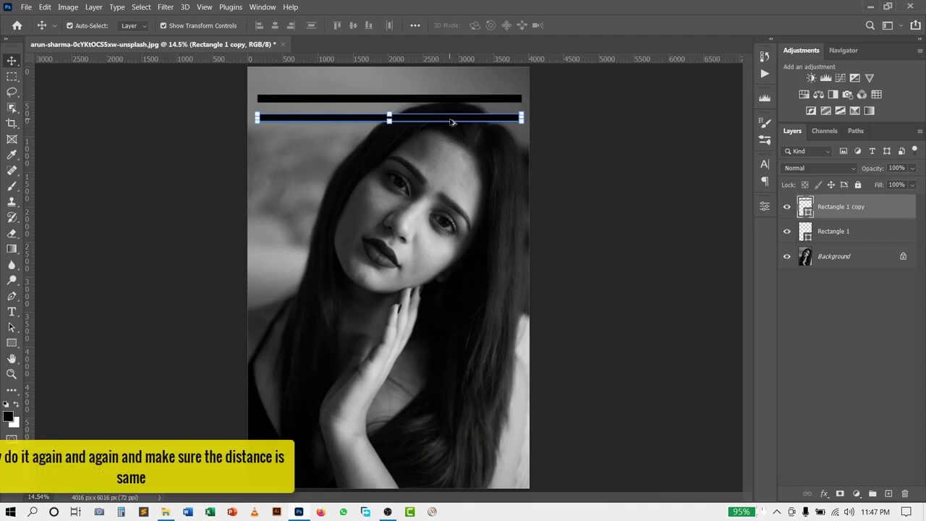
{"action": "left_click_drag", "start_coordinate": [451, 120], "coordinate": [436, 393]}
{"action": "left_click", "coordinate": [450, 179], "text": "alt"}
{"action": "left_click", "coordinate": [453, 197], "text": "alt"}
{"action": "left_click", "coordinate": [451, 212], "text": "alt"}
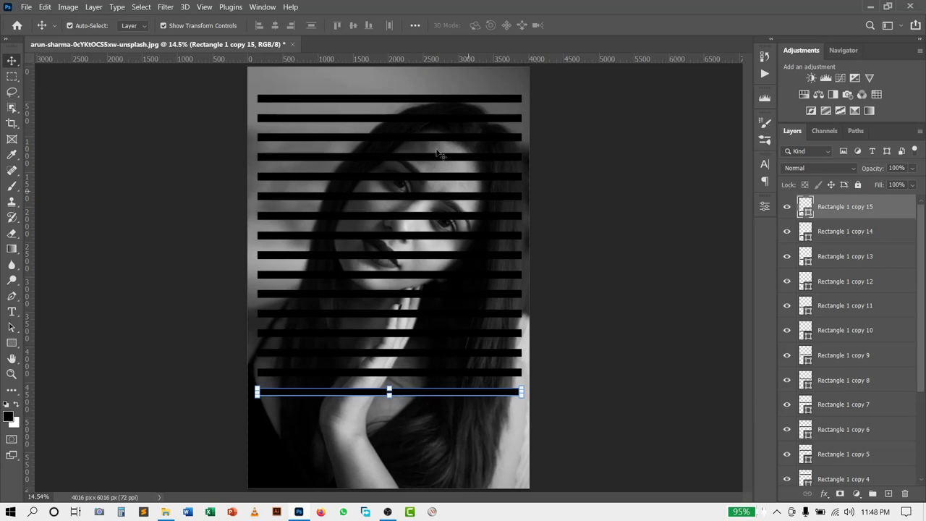
Select all the bar layers and merge them into one layer, Rectangle 1 copy 15.
{"action": "left_click_drag", "start_coordinate": [393, 82], "coordinate": [475, 394]}
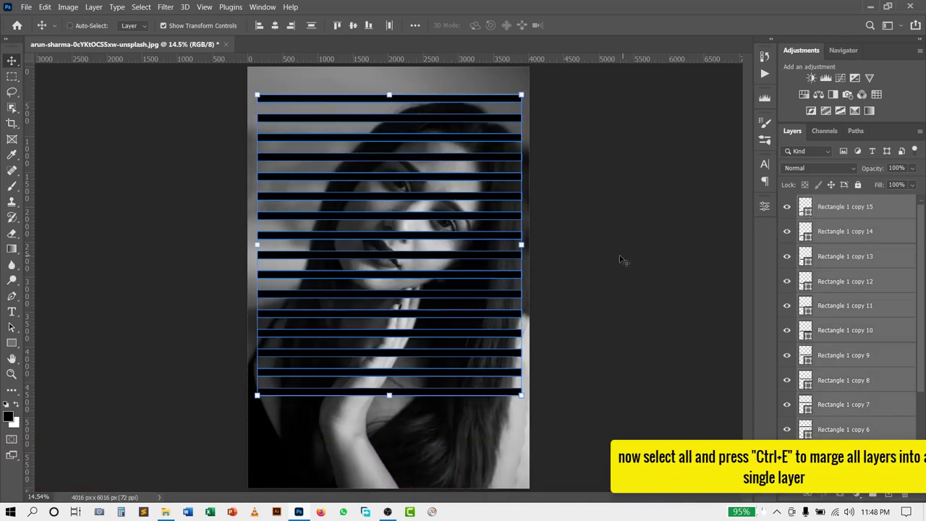
{"action": "key", "text": "ctrl+e"}
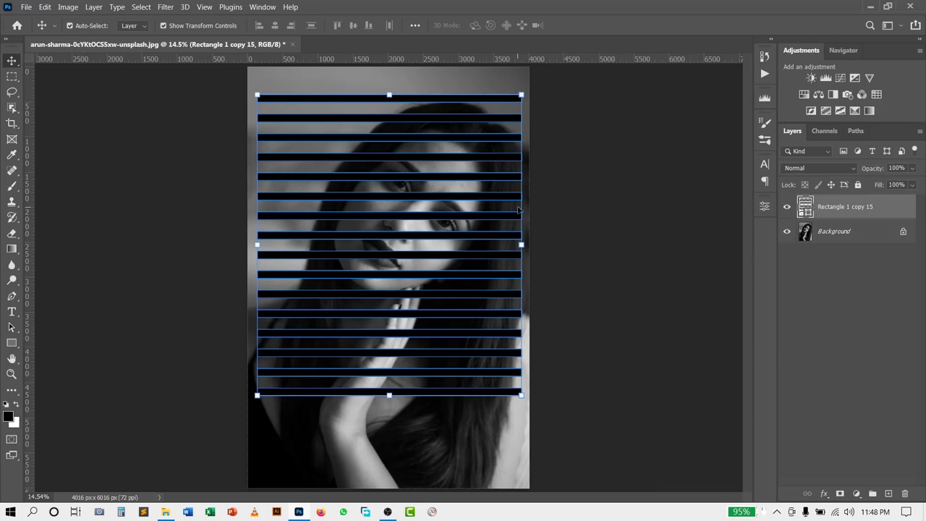
{"action": "scroll", "coordinate": [509, 209], "scroll_direction": "down", "scroll_amount": 3}
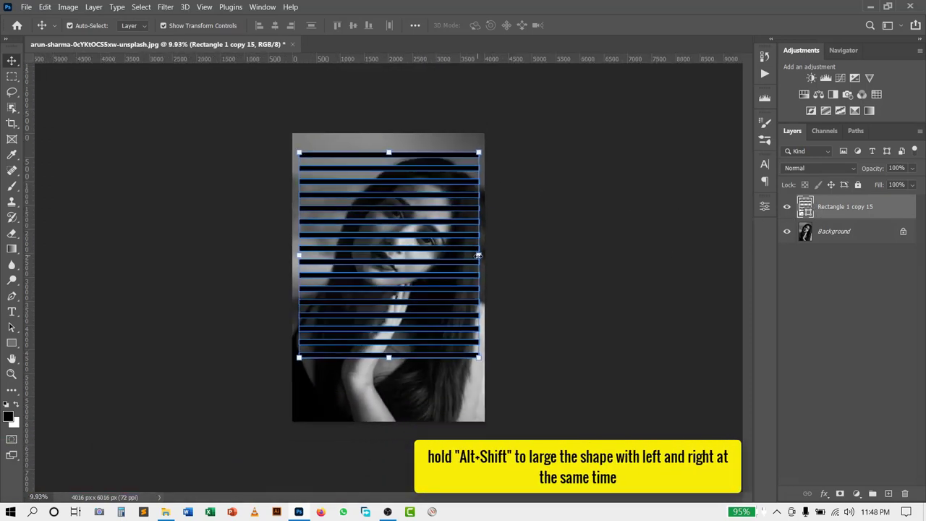
Widen the stripes, rotate them 24.72° diagonally, and scale them beyond the canvas edges.
{"action": "left_click", "coordinate": [478, 255]}
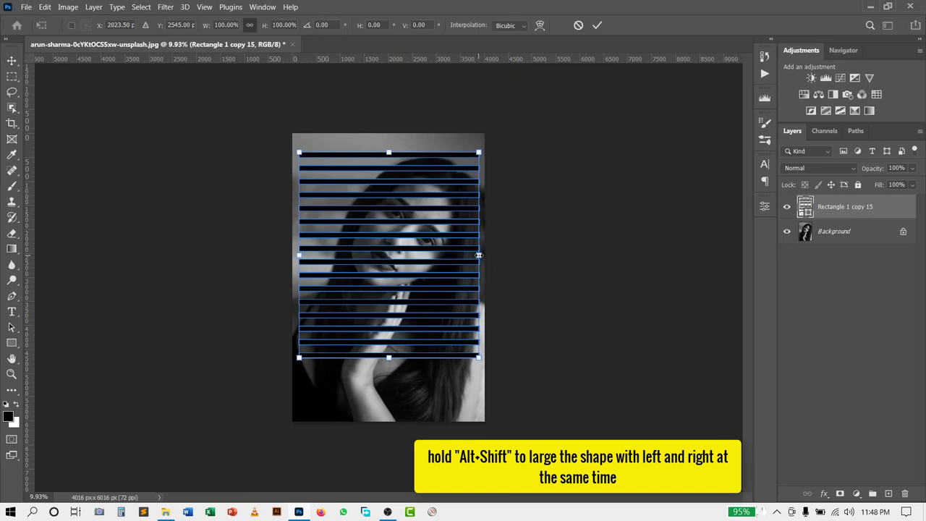
{"action": "left_click_drag", "start_coordinate": [478, 255], "coordinate": [564, 255]}
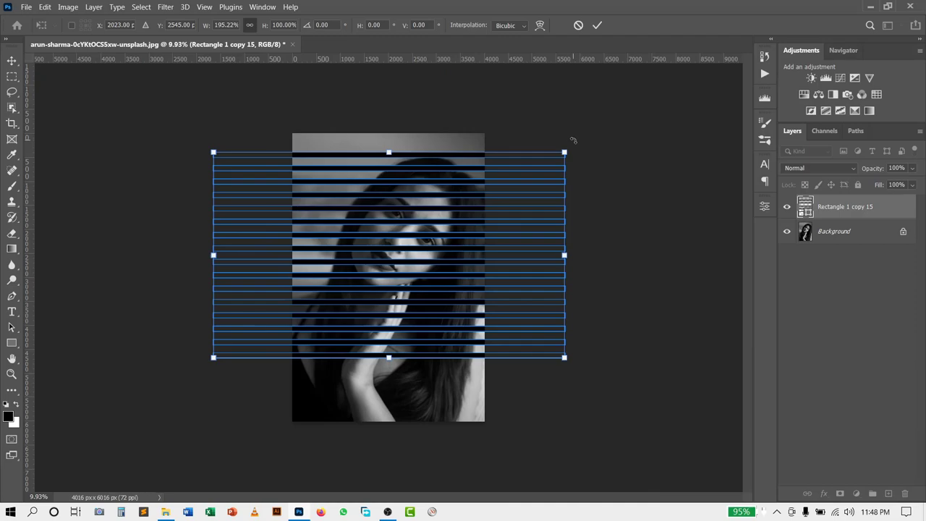
{"action": "mouse_move", "coordinate": [573, 140]}
{"action": "left_mouse_down"}
{"action": "mouse_move", "coordinate": [603, 231]}
{"action": "mouse_move", "coordinate": [635, 221]}
{"action": "left_mouse_up"}
{"action": "left_click_drag", "start_coordinate": [467, 250], "coordinate": [465, 283]}
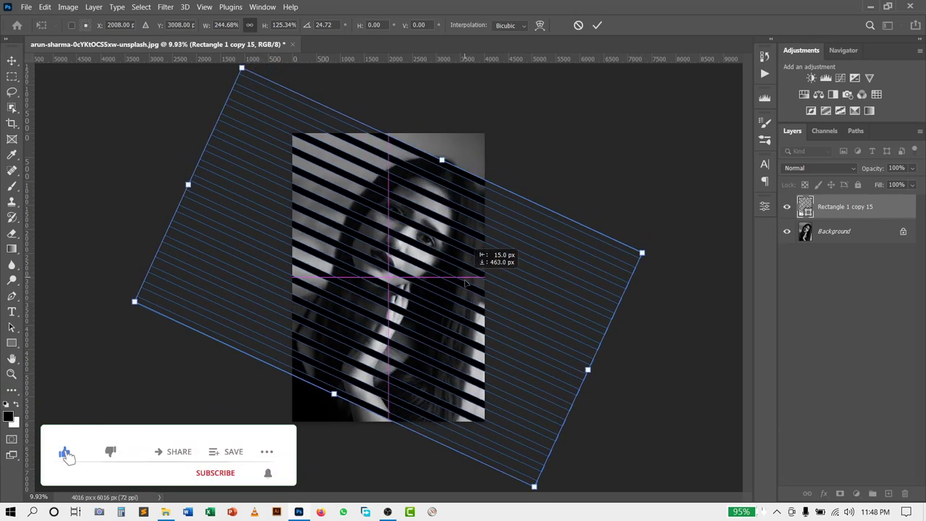
{"action": "left_click_drag", "start_coordinate": [642, 253], "coordinate": [685, 236]}
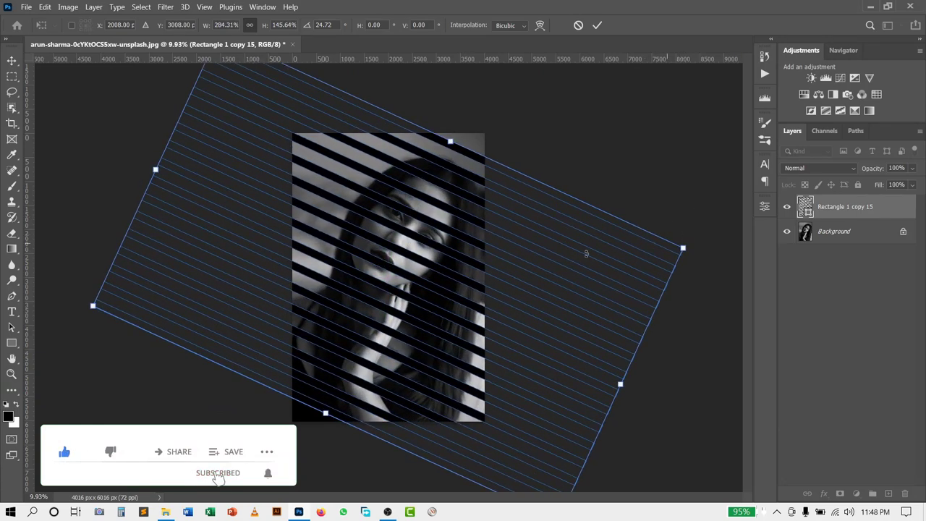
{"action": "key", "text": "Return"}
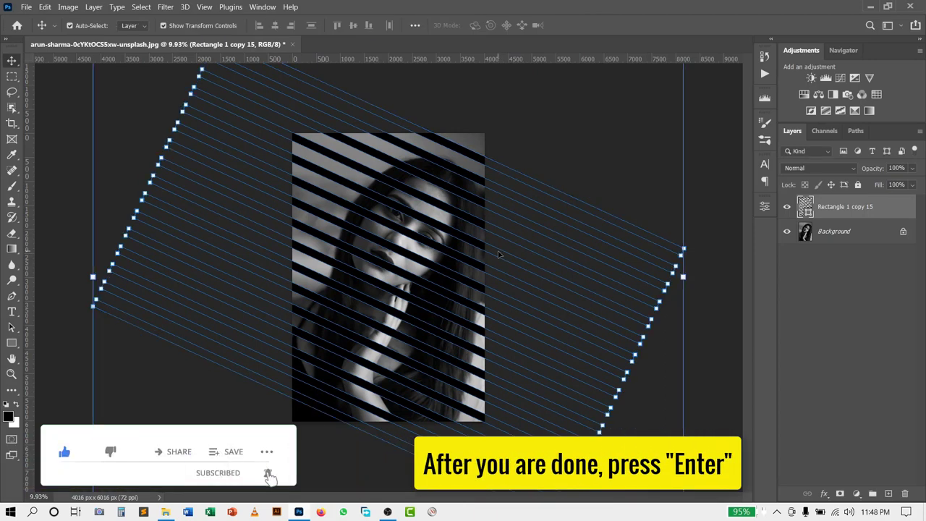
Choose Convert to Smart Object from the Rectangle 1 copy 15 layer's context menu.
{"action": "right_click", "coordinate": [841, 220]}
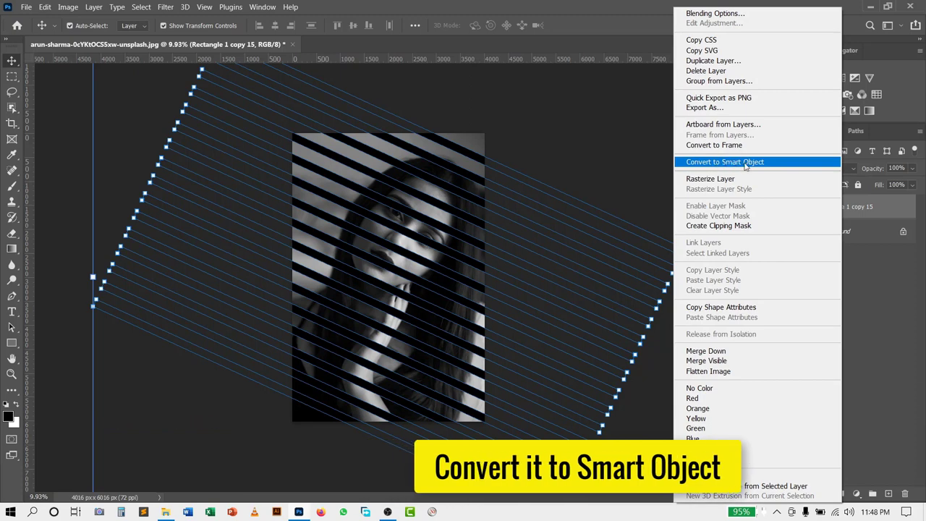
{"action": "left_click", "coordinate": [755, 163]}
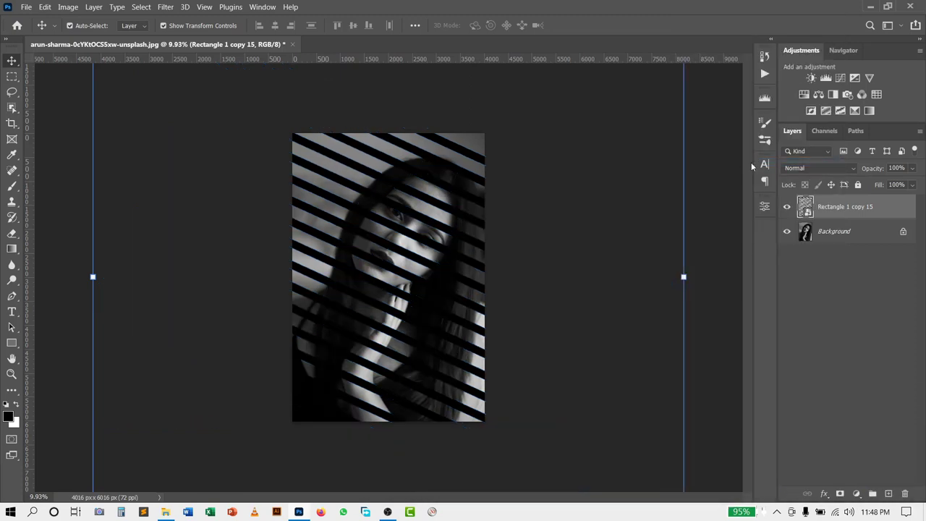
Apply Filter > Blur > Gaussian Blur with a 55-pixel radius to the stripe smart object.
{"action": "left_click", "coordinate": [165, 7]}
{"action": "mouse_move", "coordinate": [172, 151]}
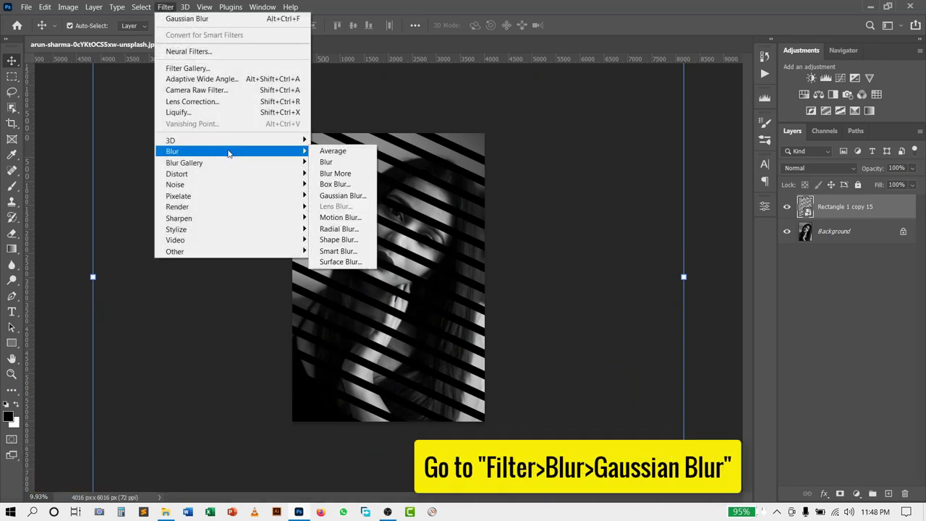
{"action": "left_click", "coordinate": [353, 196]}
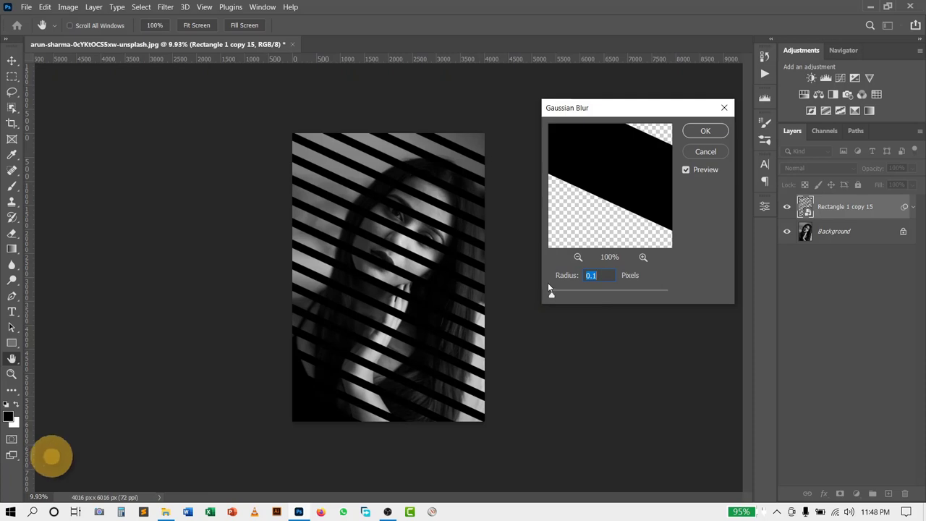
{"action": "key", "text": "alt"}
{"action": "scroll", "coordinate": [548, 282], "scroll_direction": "up", "scroll_amount": 2}
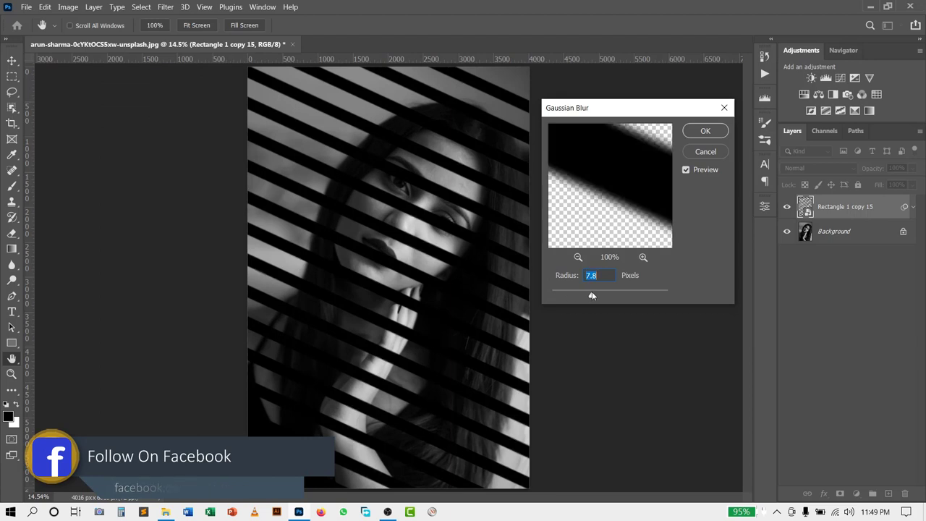
{"action": "left_click_drag", "start_coordinate": [592, 296], "coordinate": [613, 296]}
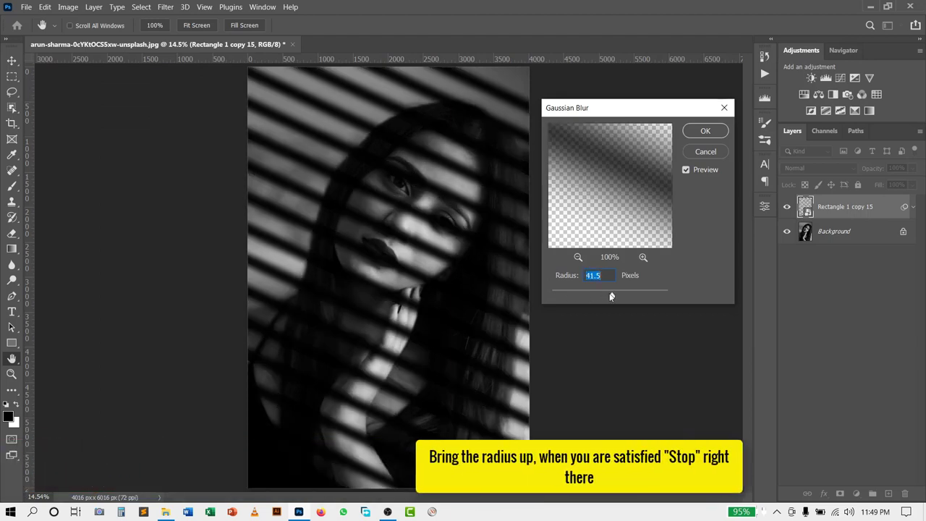
{"action": "left_click_drag", "start_coordinate": [610, 296], "coordinate": [627, 297]}
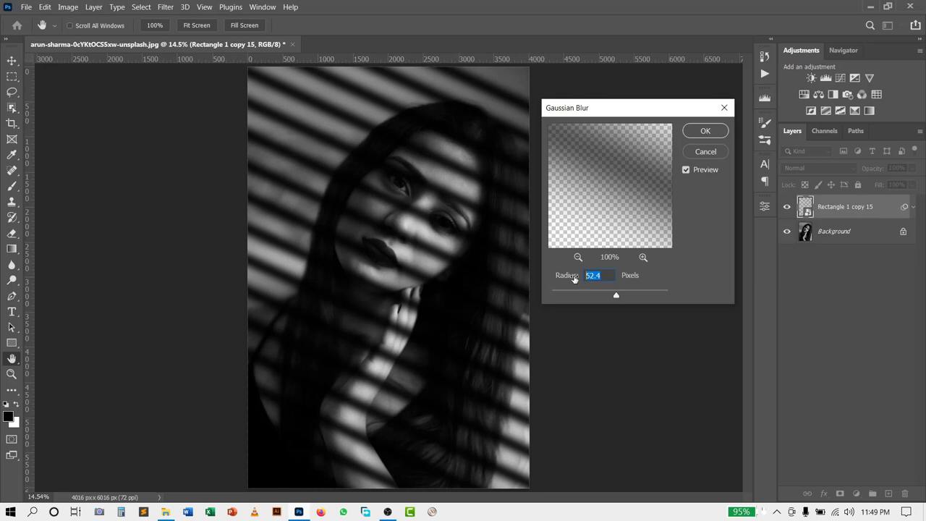
{"action": "type", "text": "55"}
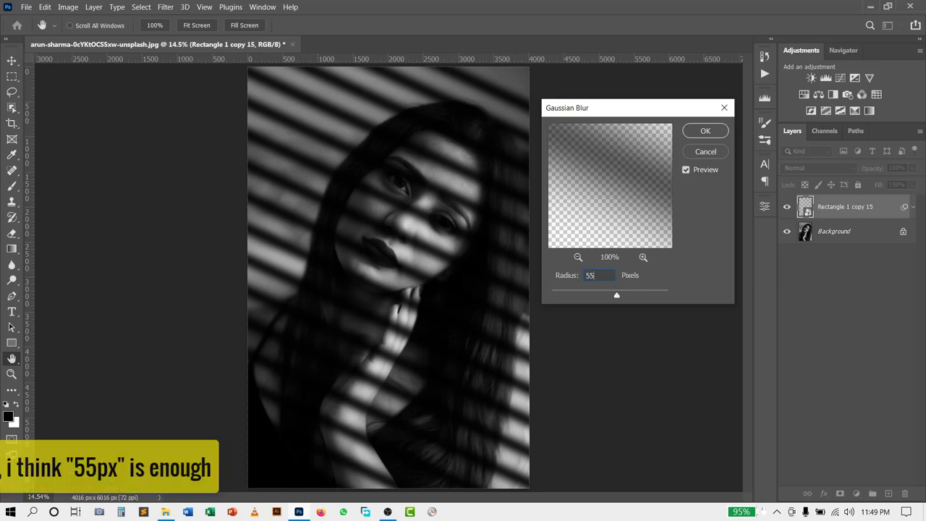
{"action": "left_click", "coordinate": [703, 133]}
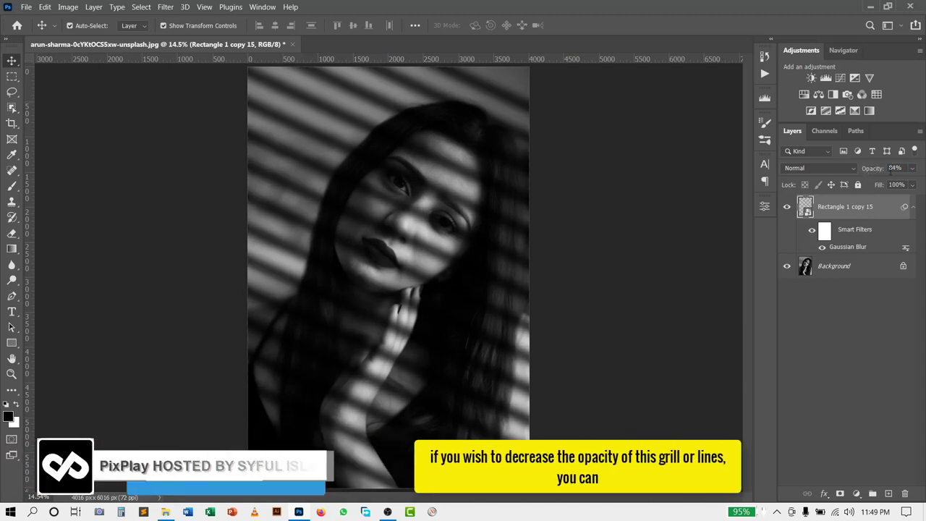
Enter 75% in the stripe layer's Opacity field in the Layers panel.
{"action": "left_click", "coordinate": [895, 168]}
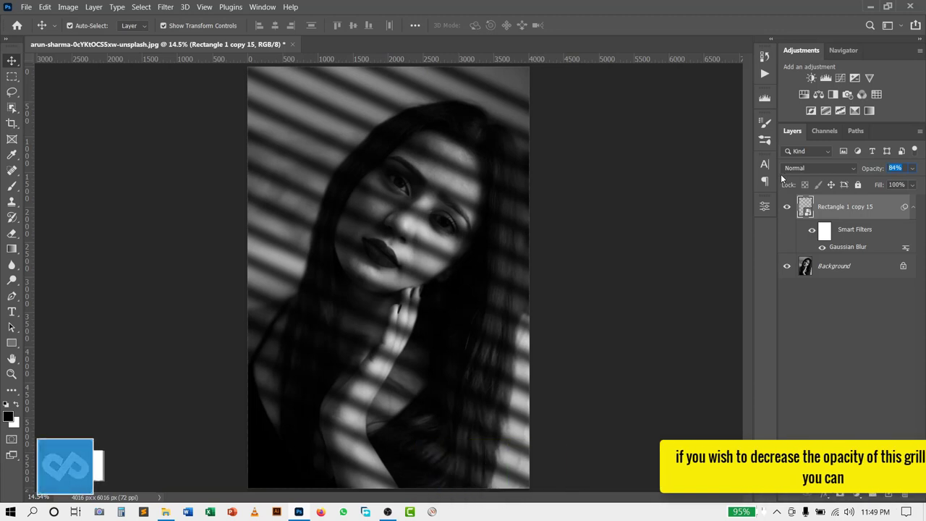
{"action": "type", "text": "8"}
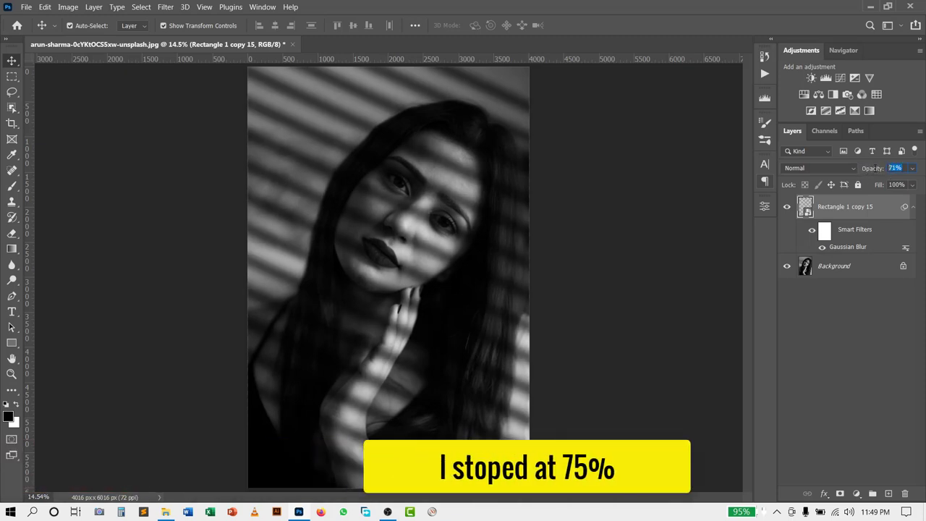
{"action": "type", "text": "75"}
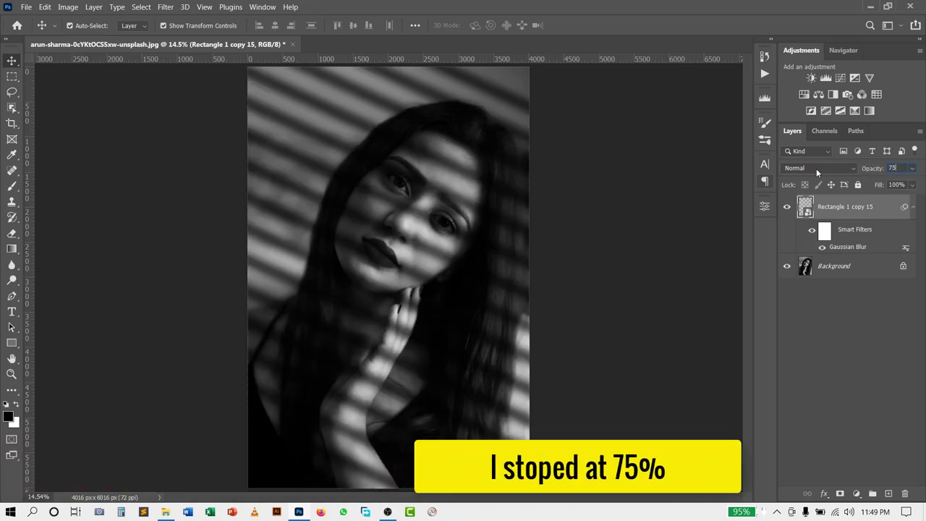
{"action": "key", "text": "Return"}
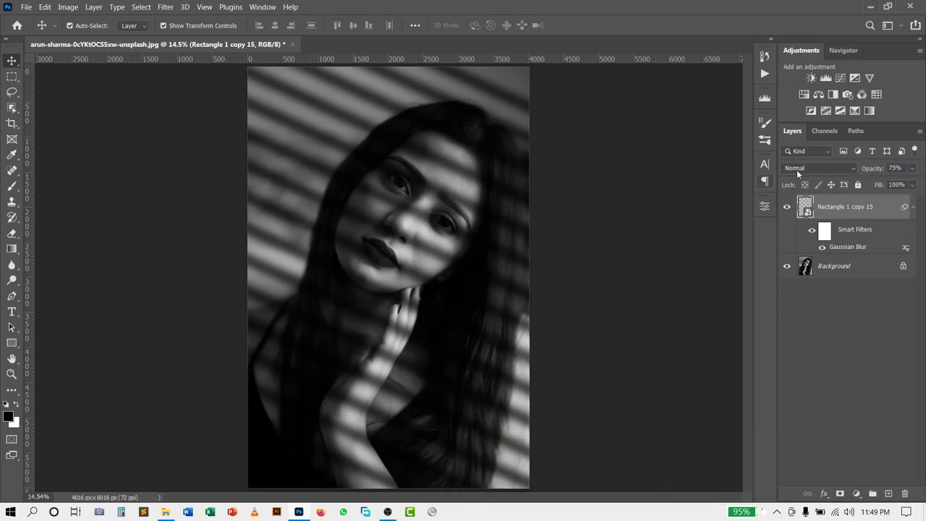